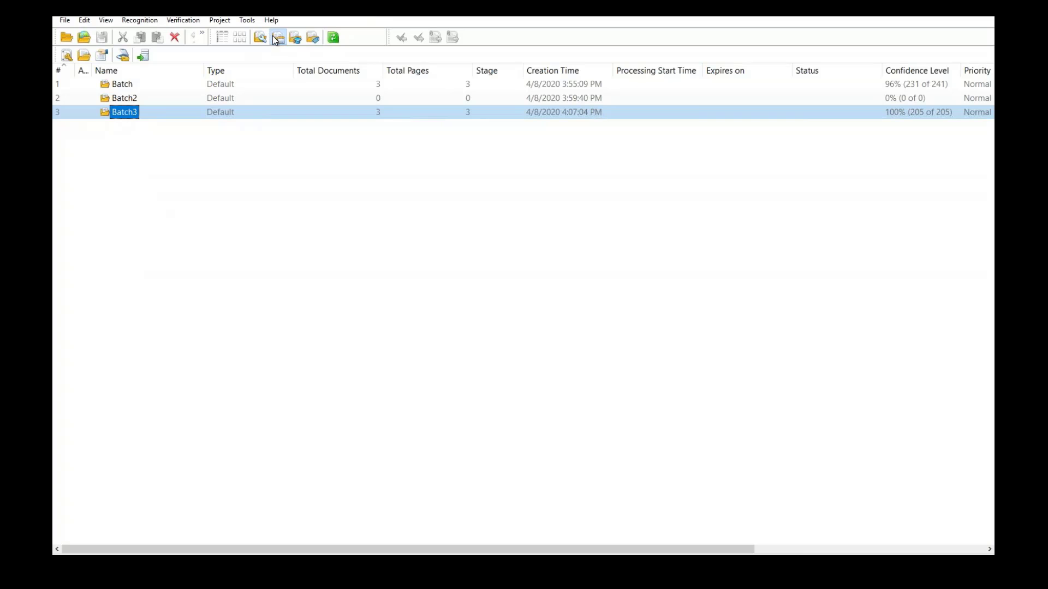
# Step: Create a new batch below the existing ones and open it
pyautogui.rightClick(98, 142)
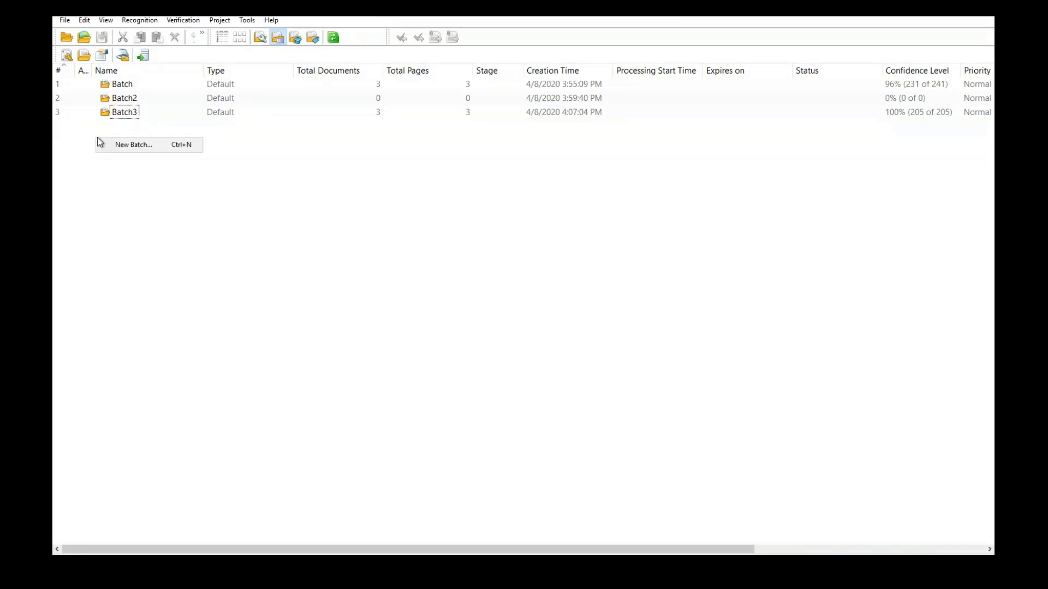
pyautogui.click(127, 149)
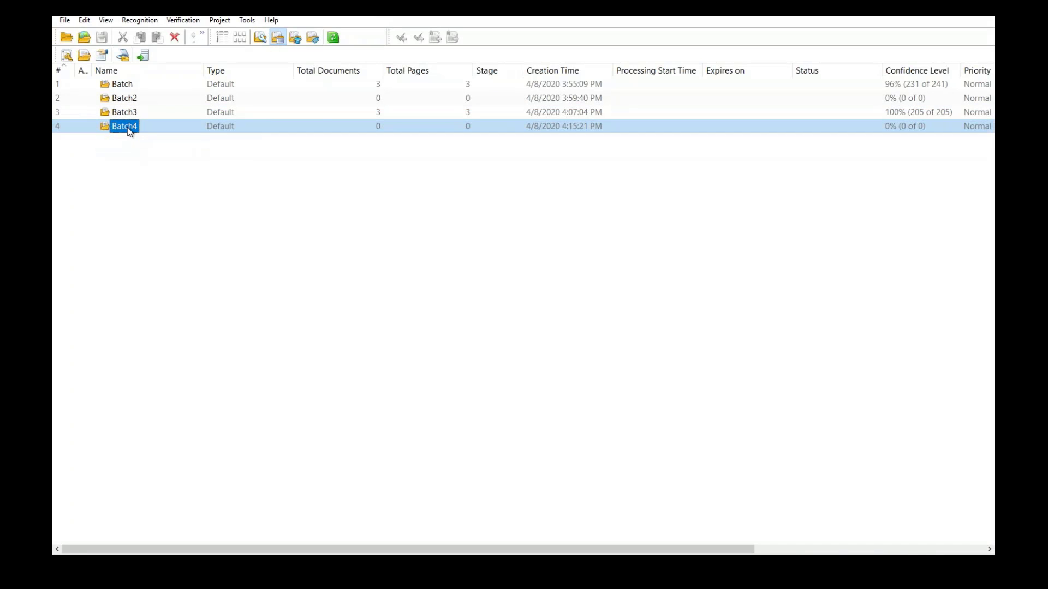
pyautogui.doubleClick(129, 132)
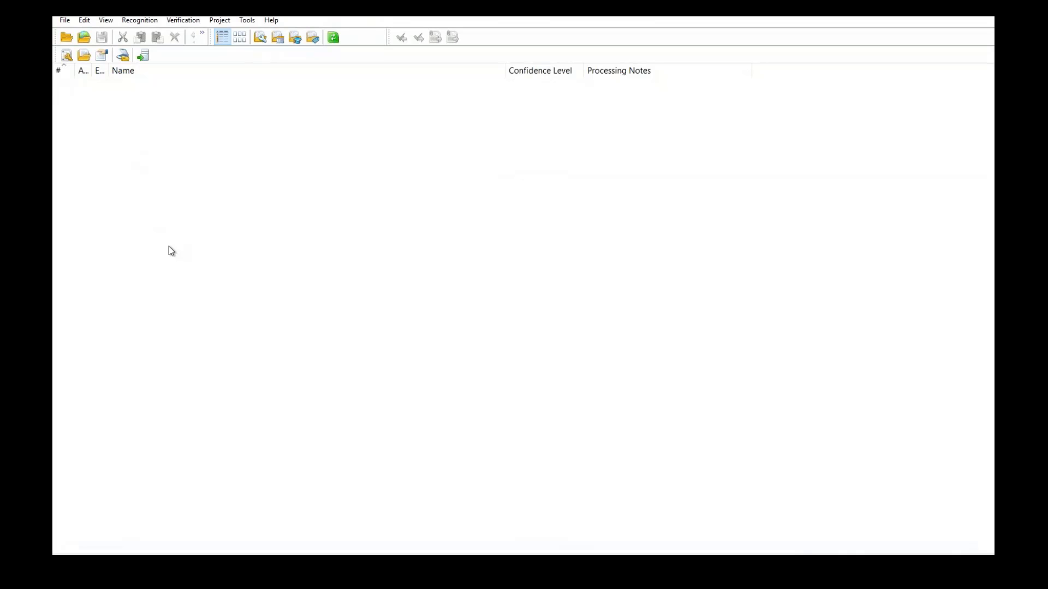
# Step: Load the three employee I-9 JPG images from the 8. I-9 folder into the open batch
pyautogui.rightClick(192, 156)
pyautogui.click(224, 178)
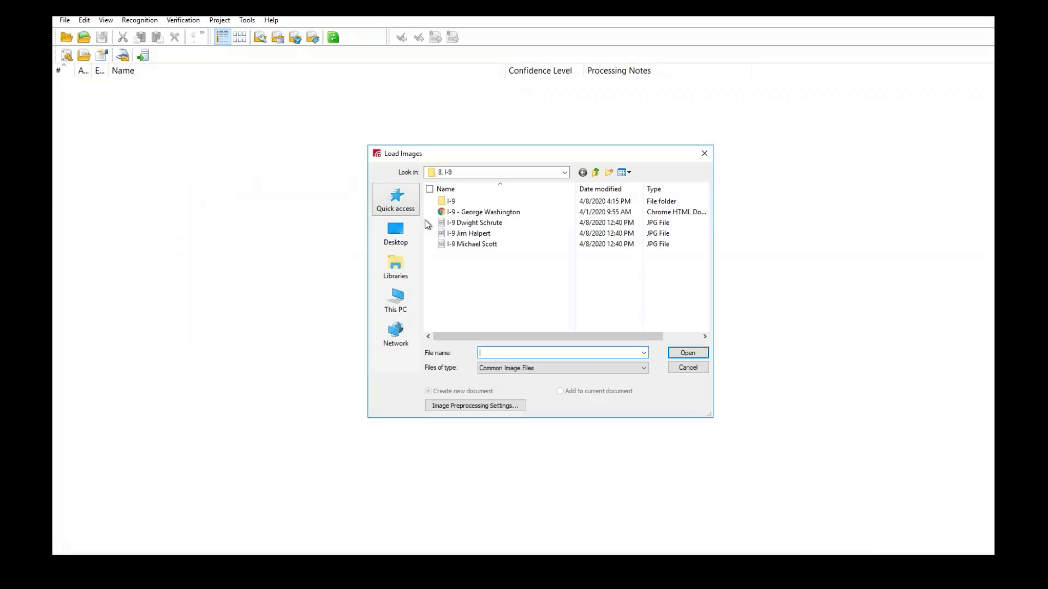
pyautogui.click(455, 223)
pyautogui.keyDown('ctrl'); pyautogui.click(461, 233); pyautogui.keyUp('ctrl')
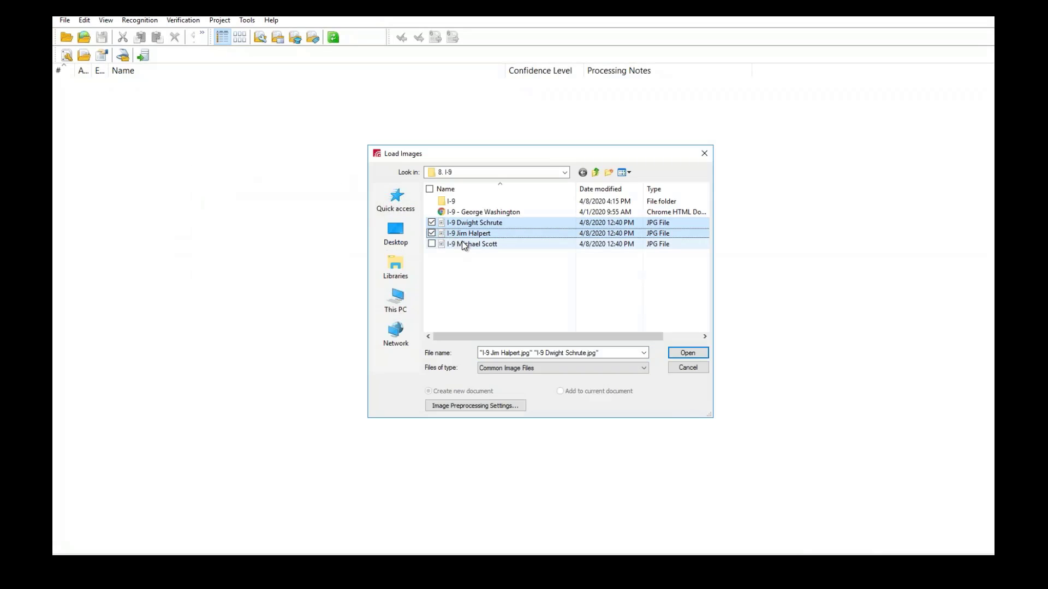
pyautogui.keyDown('ctrl'); pyautogui.click(461, 244); pyautogui.keyUp('ctrl')
pyautogui.click(688, 354)
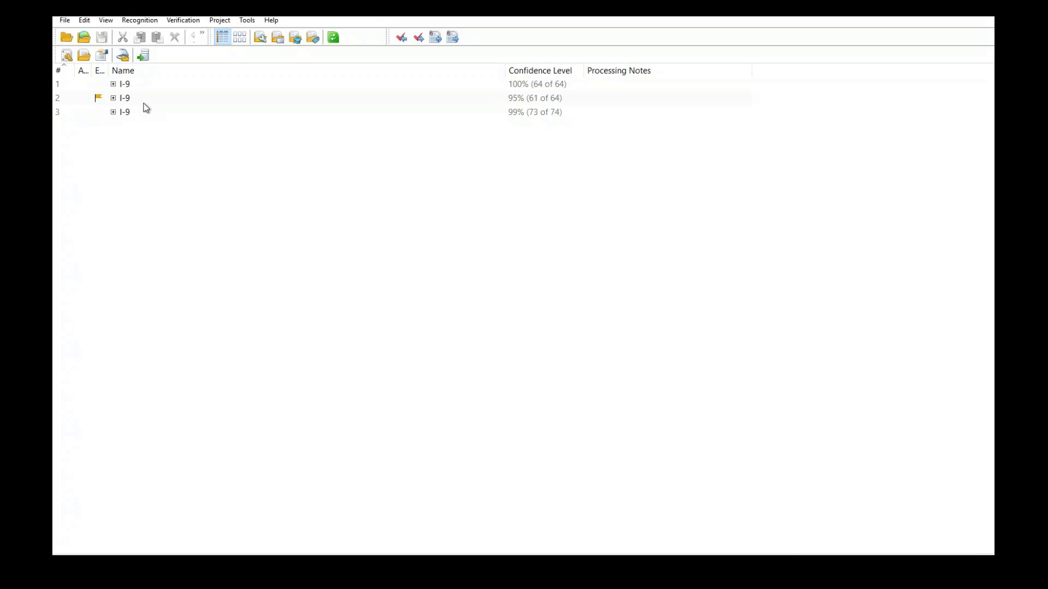
# Step: Open the first I-9 document and confirm each recognized field from LastName through SocialSecurityNo, continuing on to the second document
pyautogui.doubleClick(147, 85)
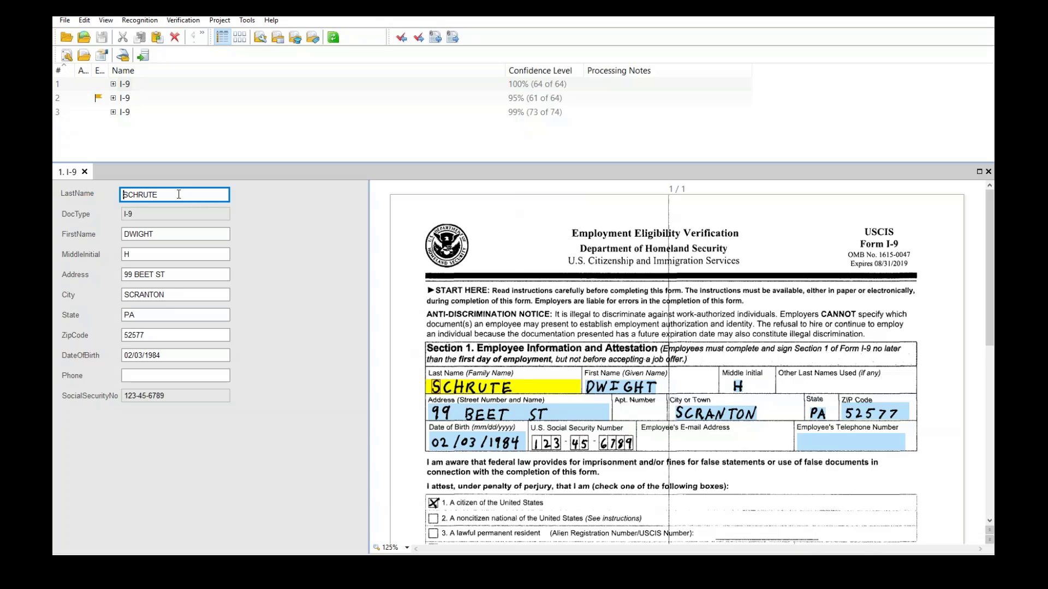
pyautogui.click(179, 195)
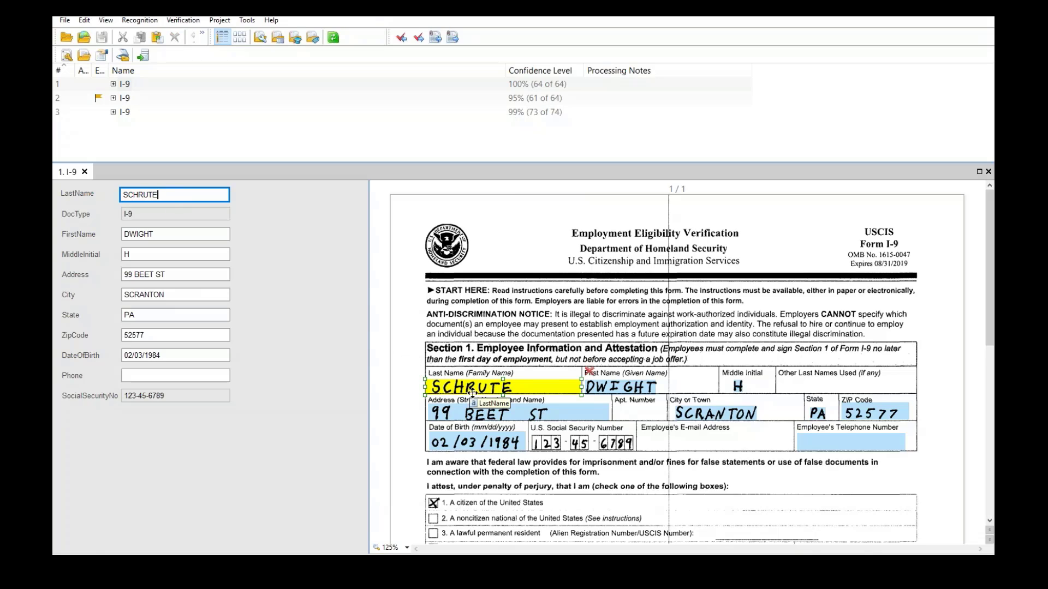
pyautogui.press('Tab')
pyautogui.press('Tab')
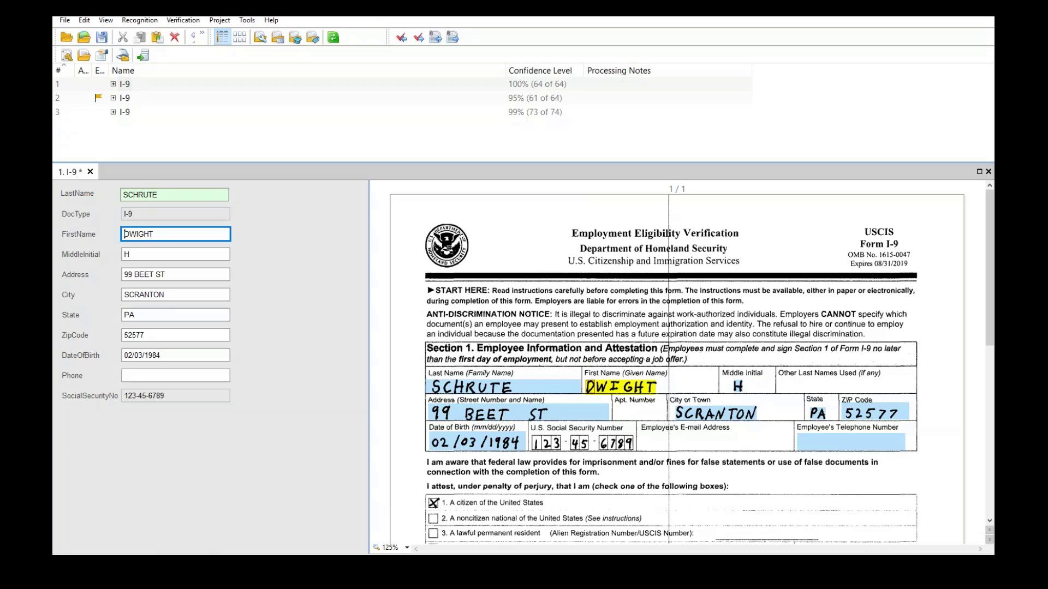
pyautogui.press('Tab')
pyautogui.press('Tab')
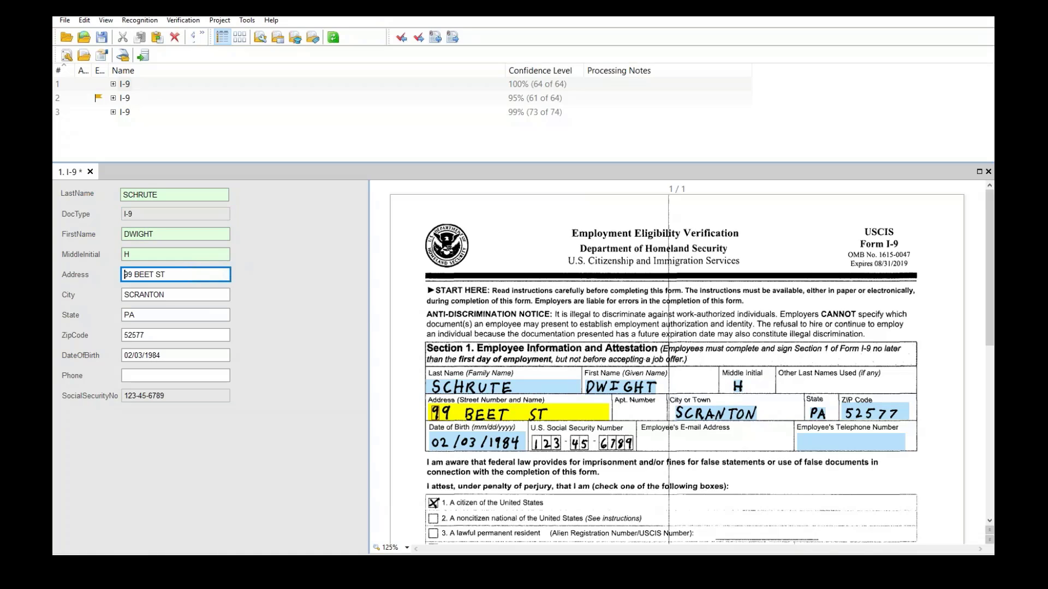
pyautogui.press('Tab')
pyautogui.press('Tab')
pyautogui.press('Tab')
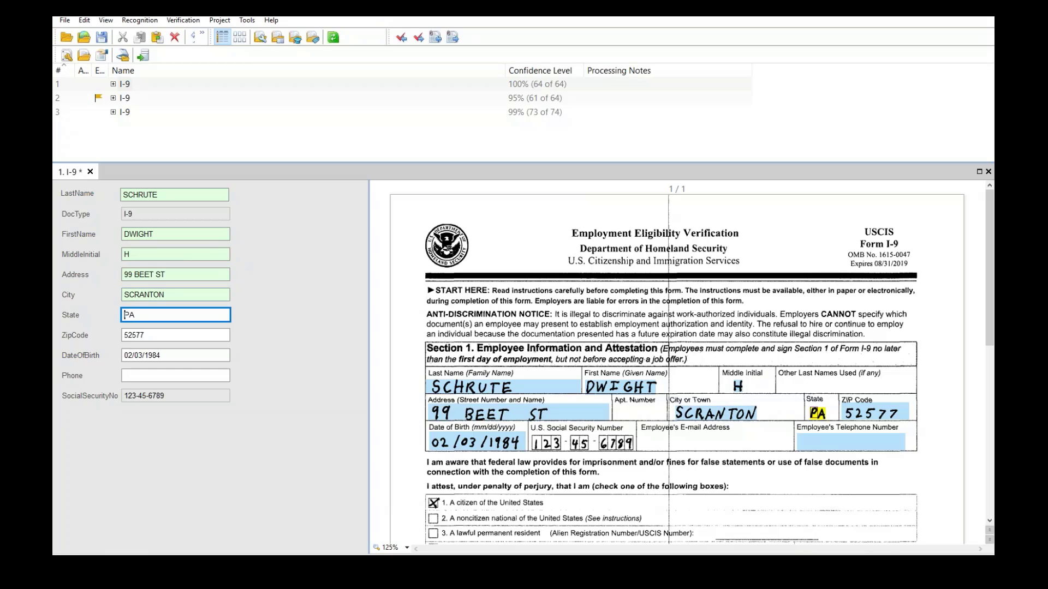
pyautogui.press('Tab')
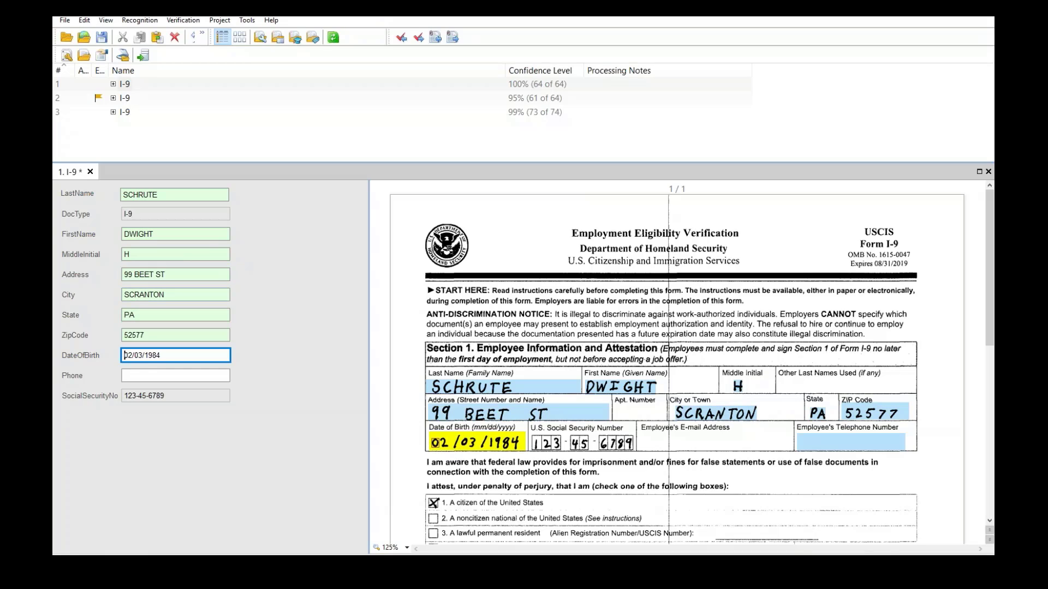
pyautogui.press('Tab')
pyautogui.press('Tab')
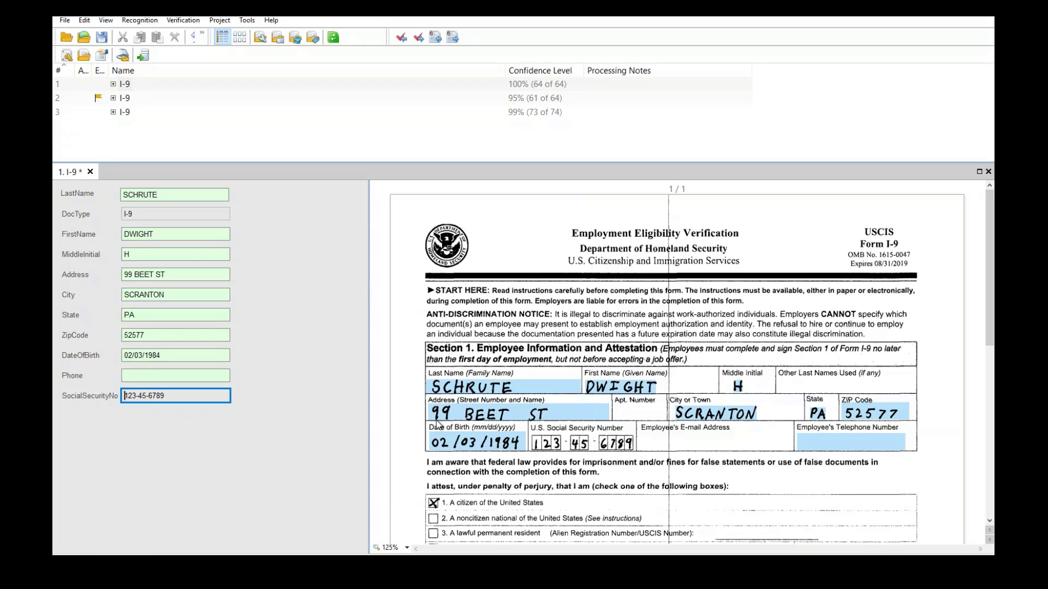
pyautogui.press('Tab')
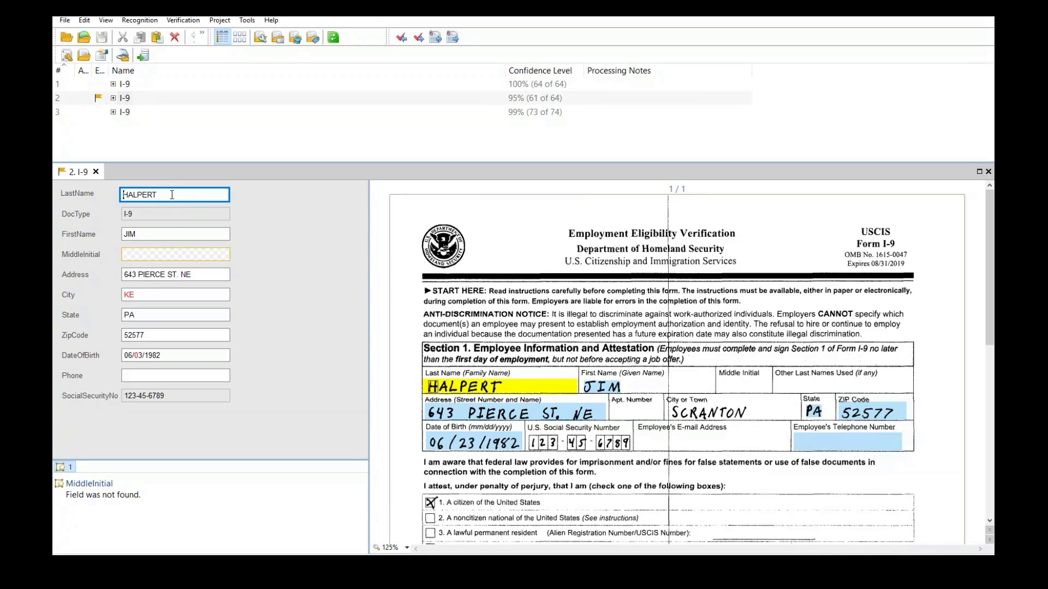
# Step: Confirm the second form's name fields and mark its empty Middle Initial box as the MiddleInitial field's region
pyautogui.press('Tab')
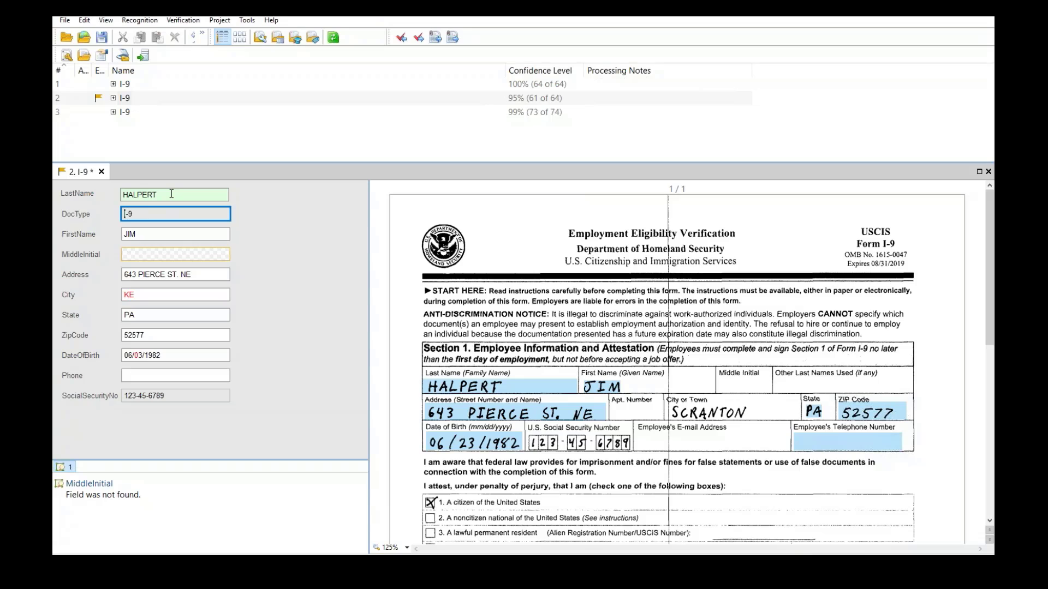
pyautogui.press('Tab')
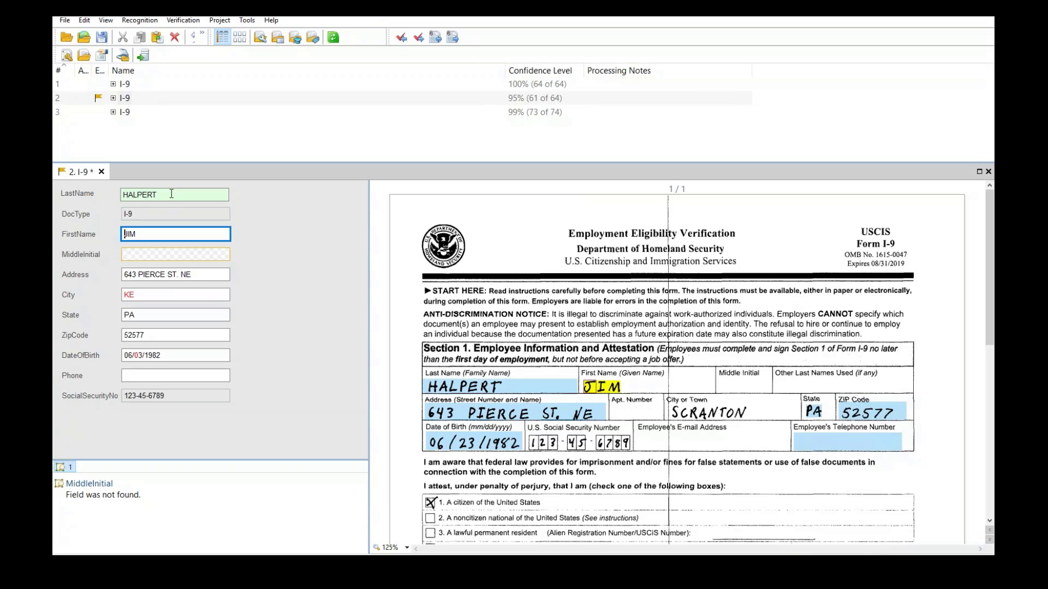
pyautogui.press('Tab')
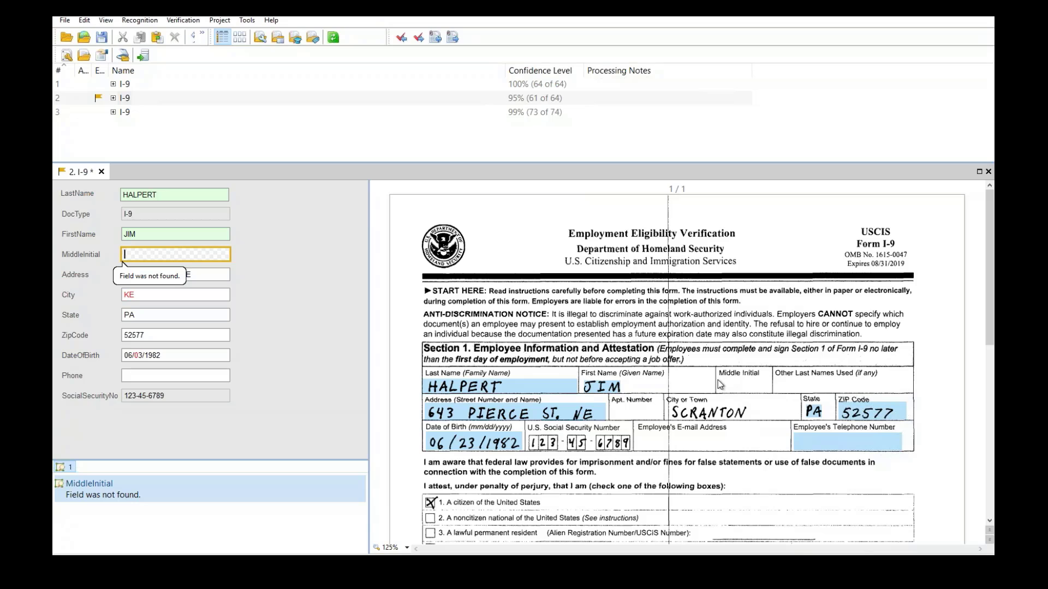
pyautogui.moveTo(718, 379); pyautogui.dragTo(763, 391)
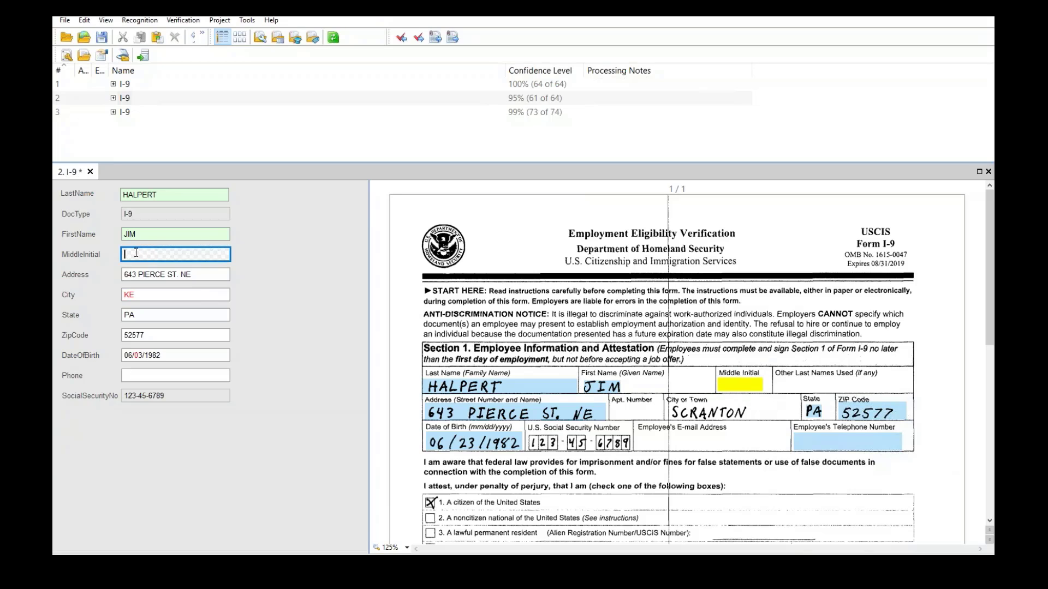
pyautogui.press('Tab')
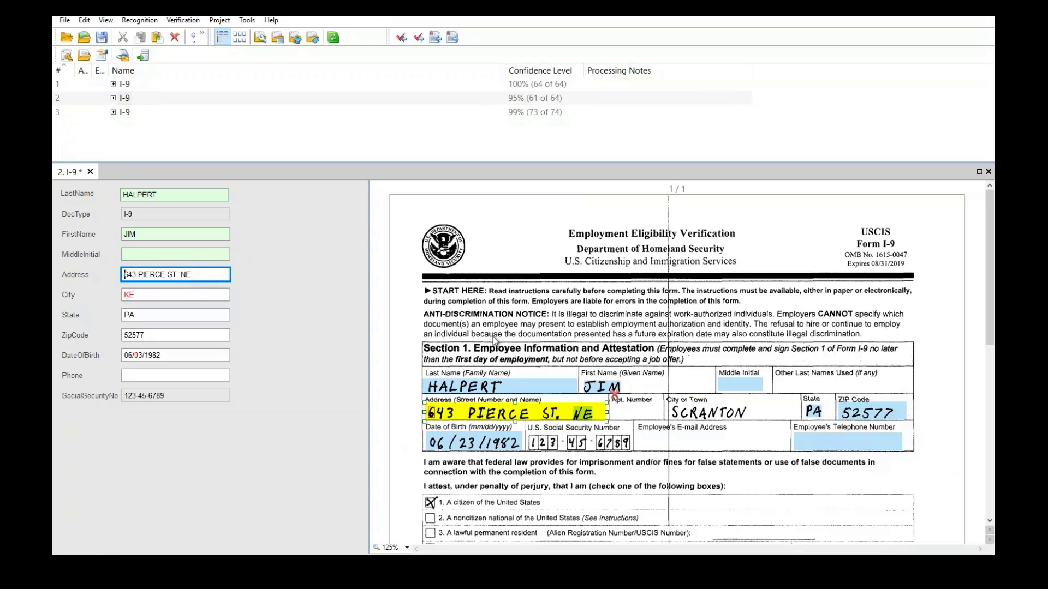
# Step: Replace the City field's misplaced region with one around the handwritten city, and confirm the second form's fields from Address through ZipCode
pyautogui.press('Tab')
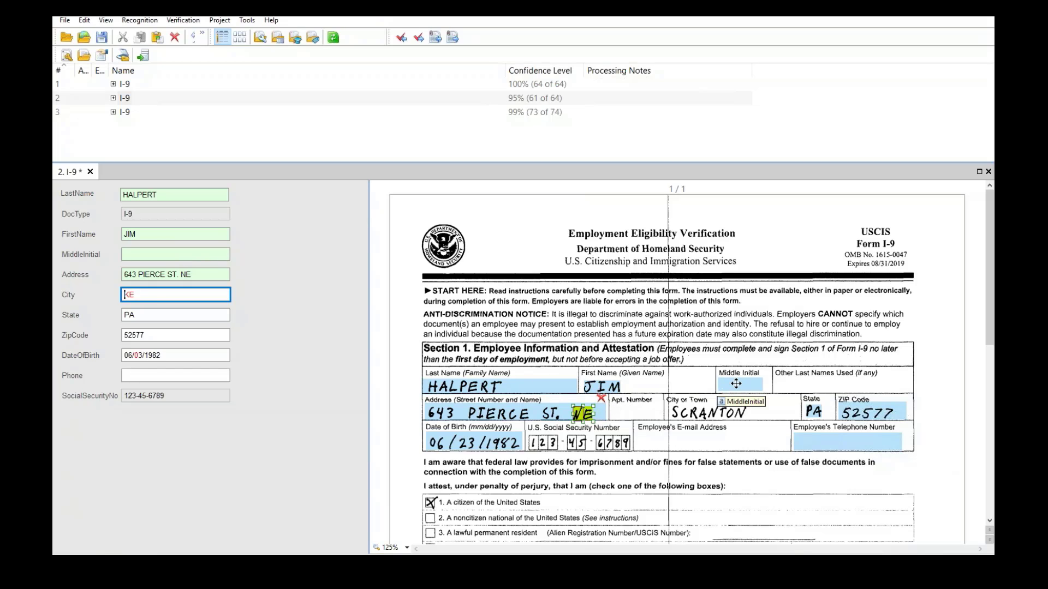
pyautogui.click(601, 398)
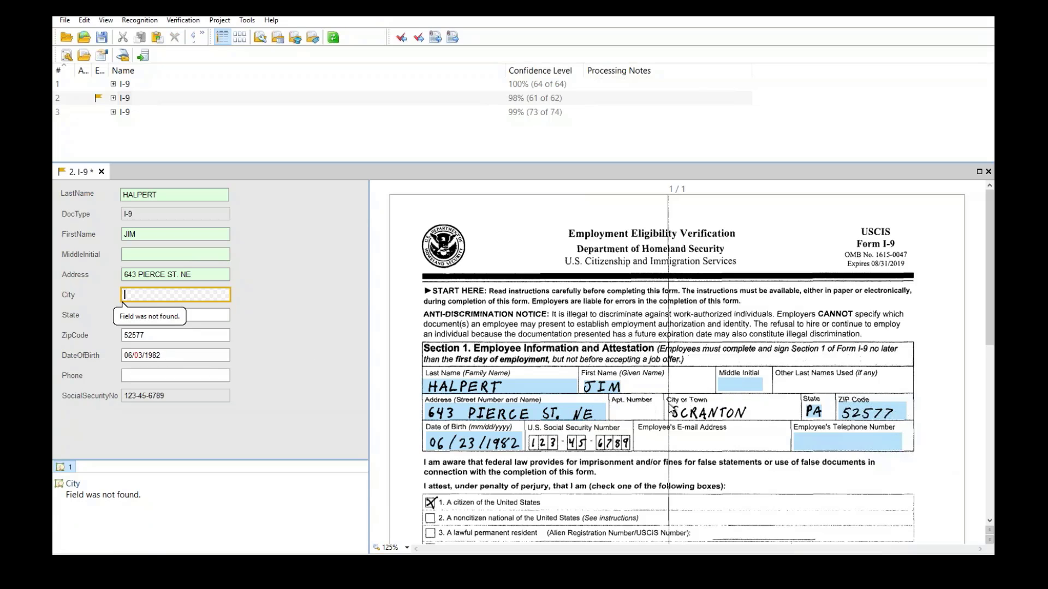
pyautogui.moveTo(669, 404); pyautogui.dragTo(750, 421)
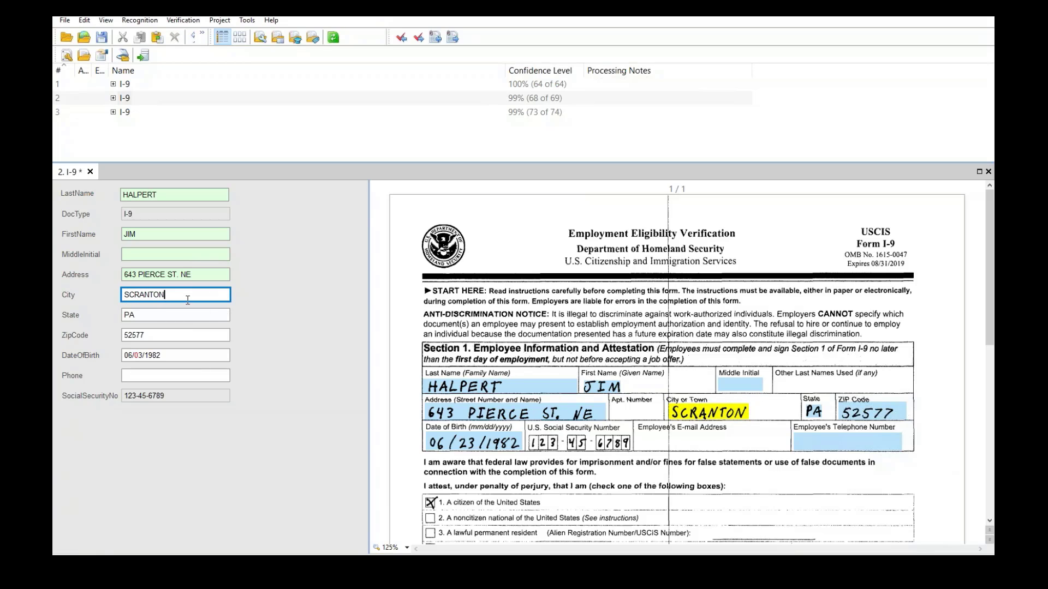
pyautogui.press('Tab')
pyautogui.press('Tab')
pyautogui.press('Tab')
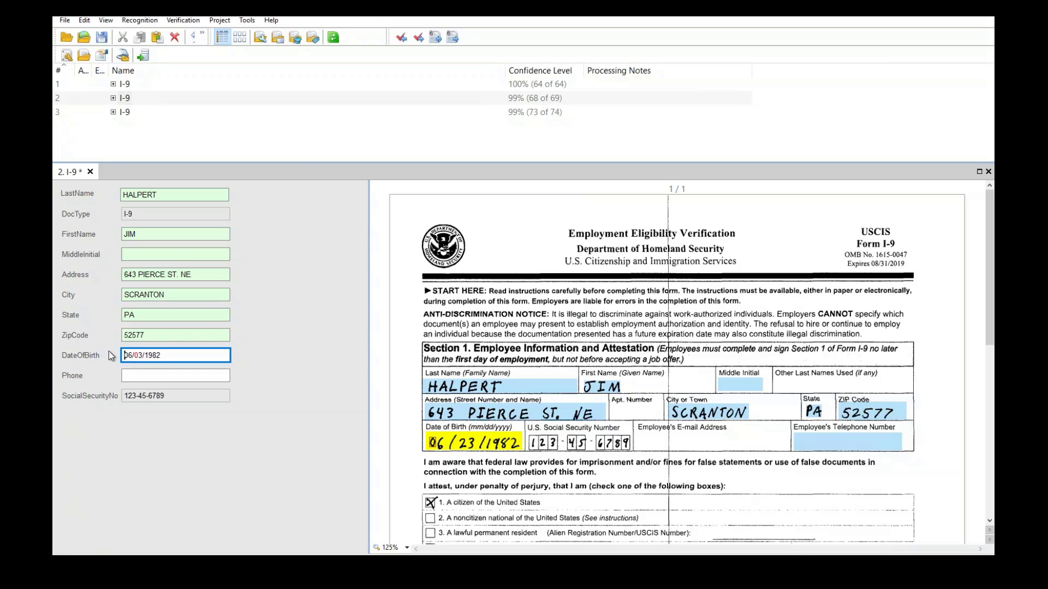
# Step: Try to correct the day in the second form's DateOfBirth field to match the handwriting, and revert the edit
pyautogui.click(139, 355)
pyautogui.press('BackSpace')
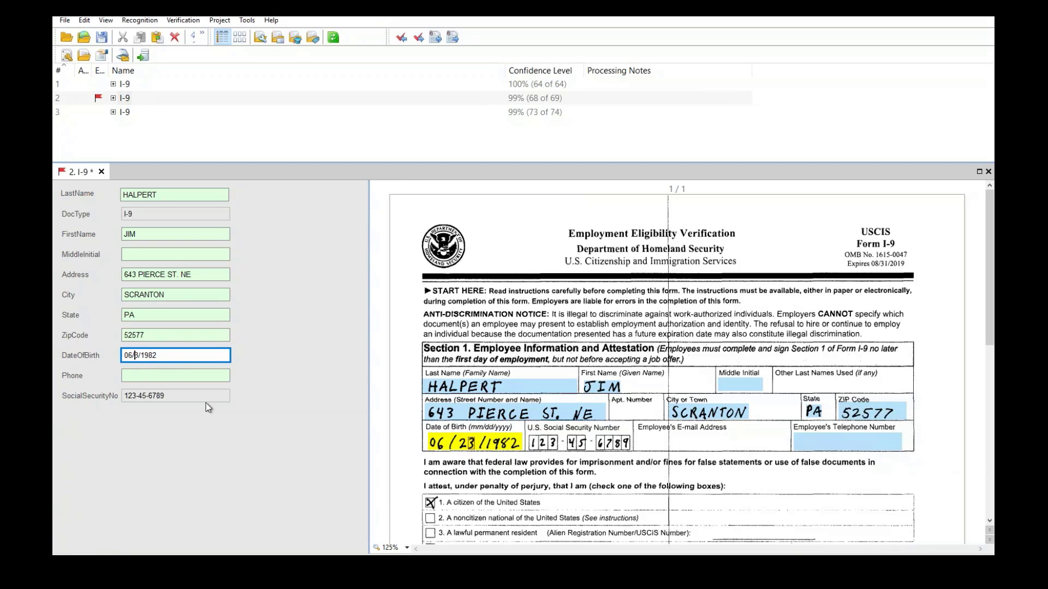
pyautogui.write('2')
pyautogui.press('Tab')
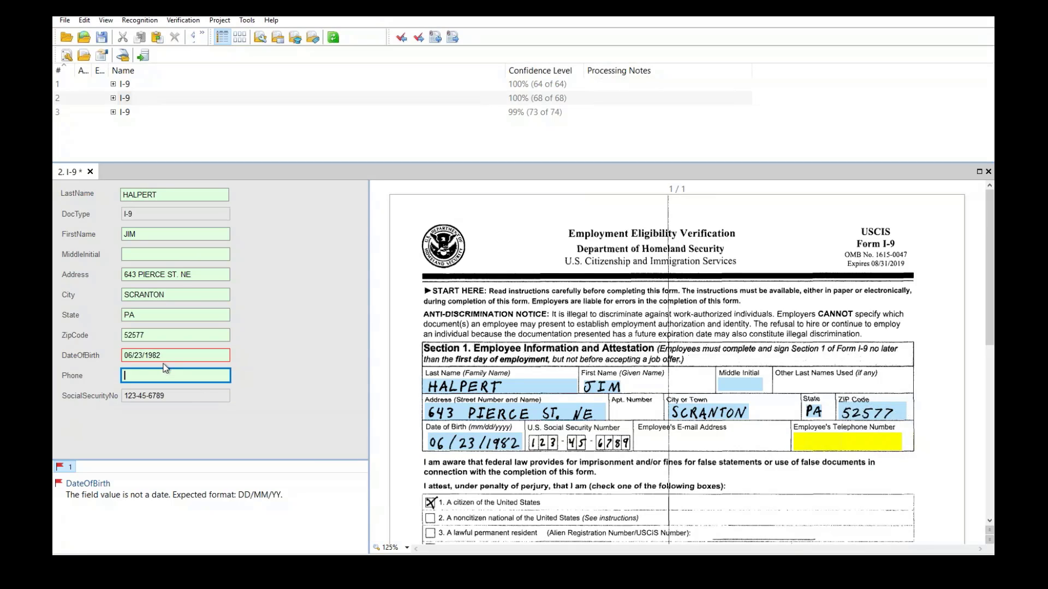
pyautogui.click(139, 356)
pyautogui.press('BackSpace')
pyautogui.write('0')
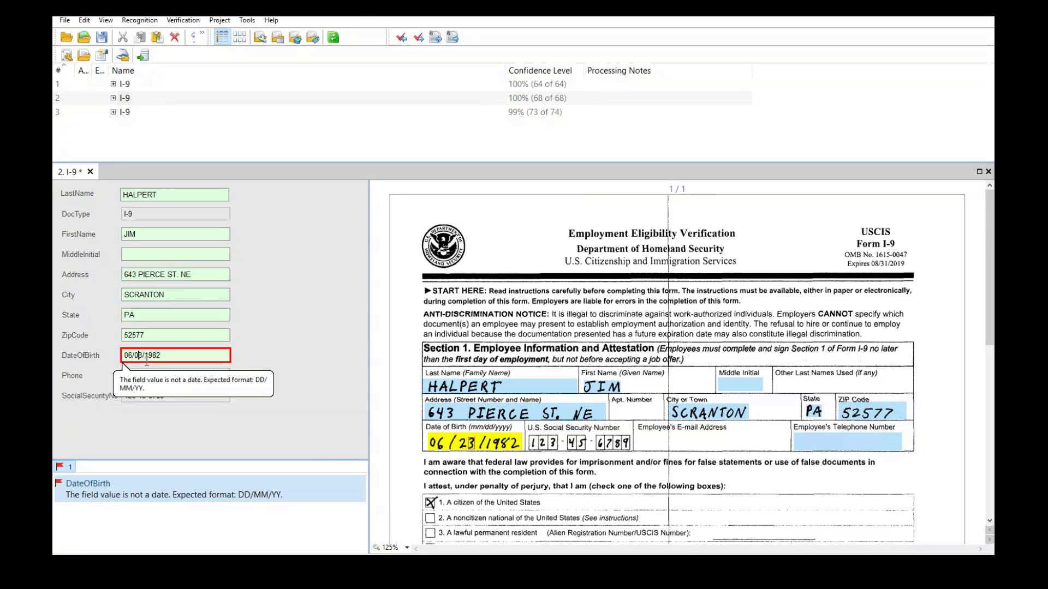
# Step: Confirm the second form's remaining fields from DateOfBirth through SocialSecurityNo and continue on to the third document
pyautogui.press('Tab')
pyautogui.press('Tab')
pyautogui.press('Tab')
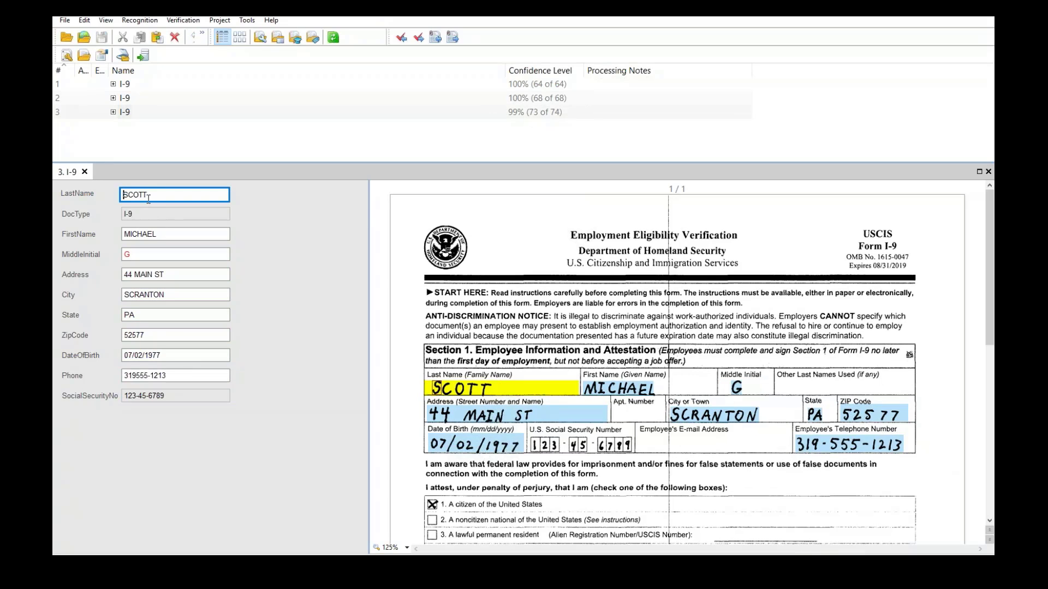
# Step: Confirm the third form's recognized fields through SocialSecurityNo, accept jumping to the first document, and close the document view
pyautogui.press('Tab')
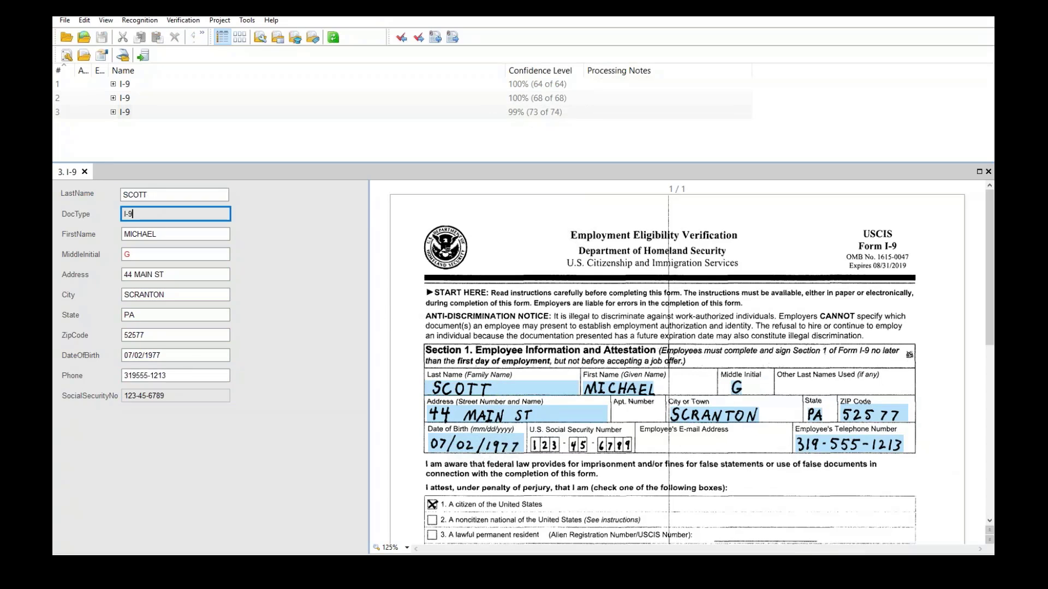
pyautogui.press('Tab')
pyautogui.press('Tab')
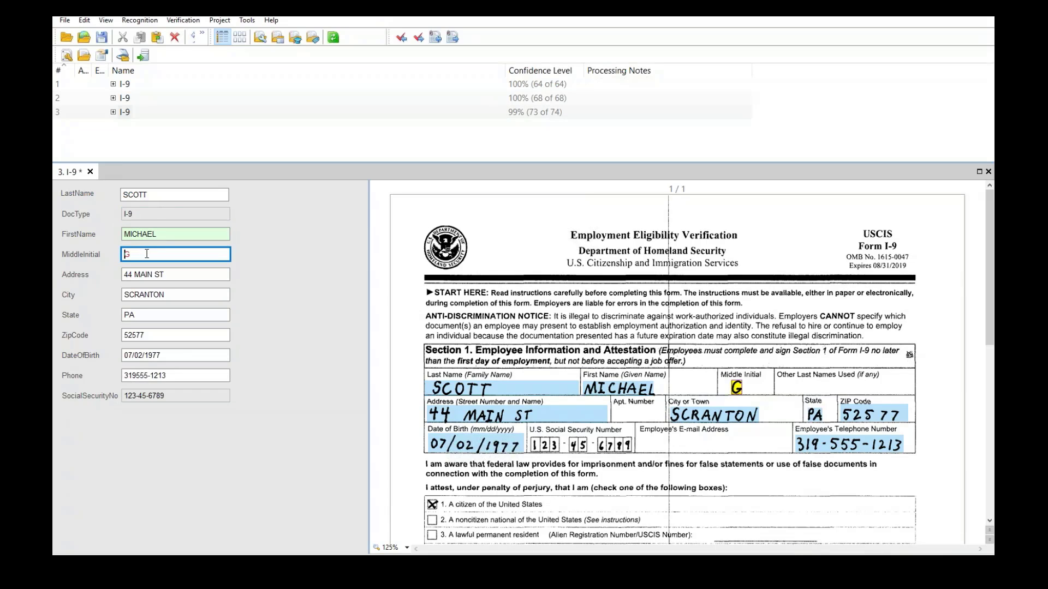
pyautogui.press('Tab')
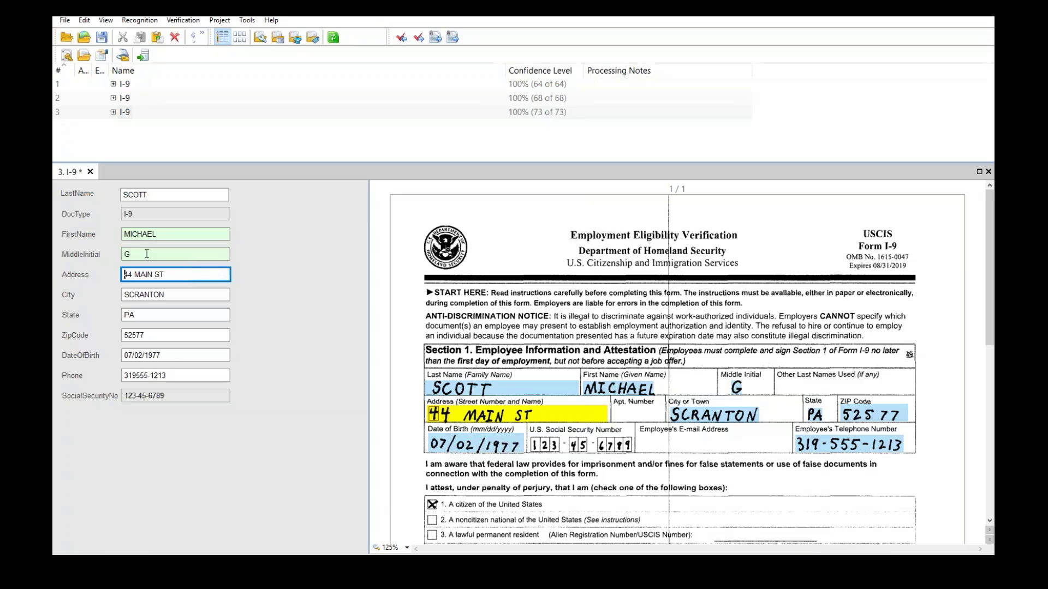
pyautogui.press('Tab')
pyautogui.press('Tab')
pyautogui.press('Tab')
pyautogui.press('Tab')
pyautogui.press('Tab')
pyautogui.press('Tab')
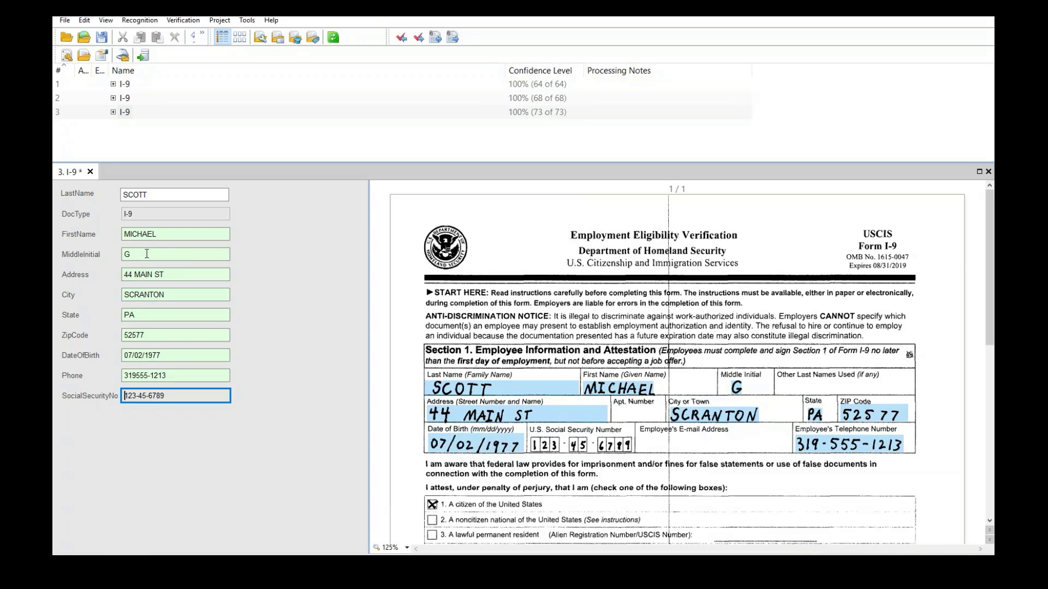
pyautogui.press('Tab')
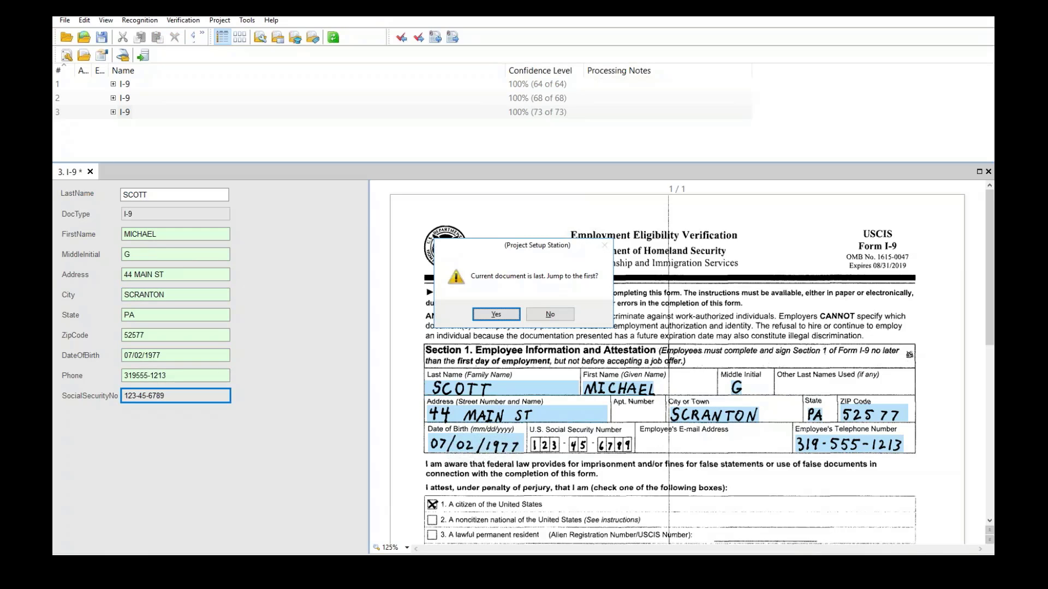
pyautogui.press('Return')
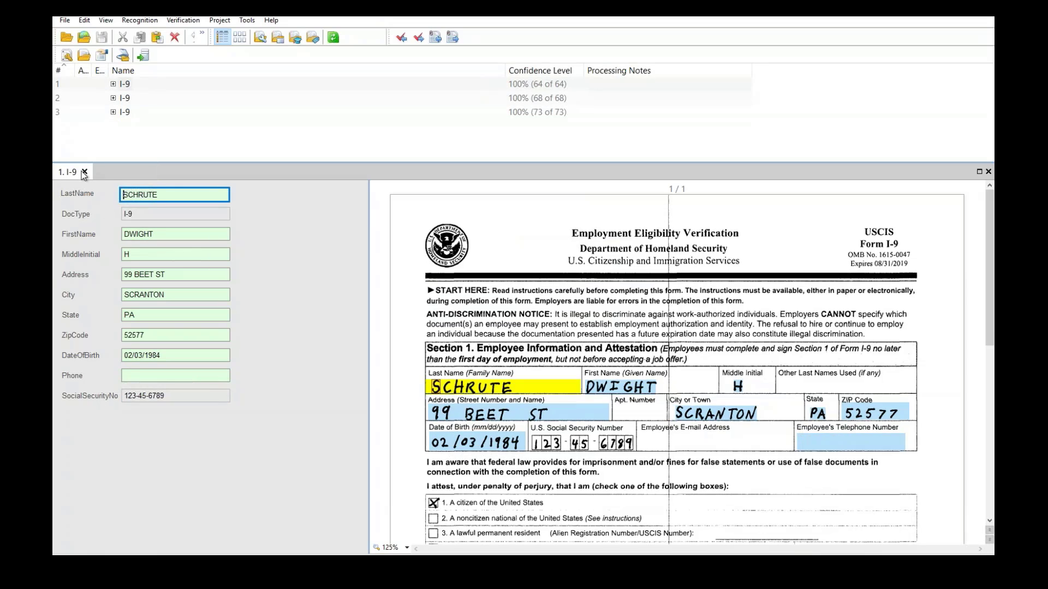
pyautogui.click(85, 172)
# Step: Export all three verified I-9 documents in the batch
pyautogui.click(73, 101)
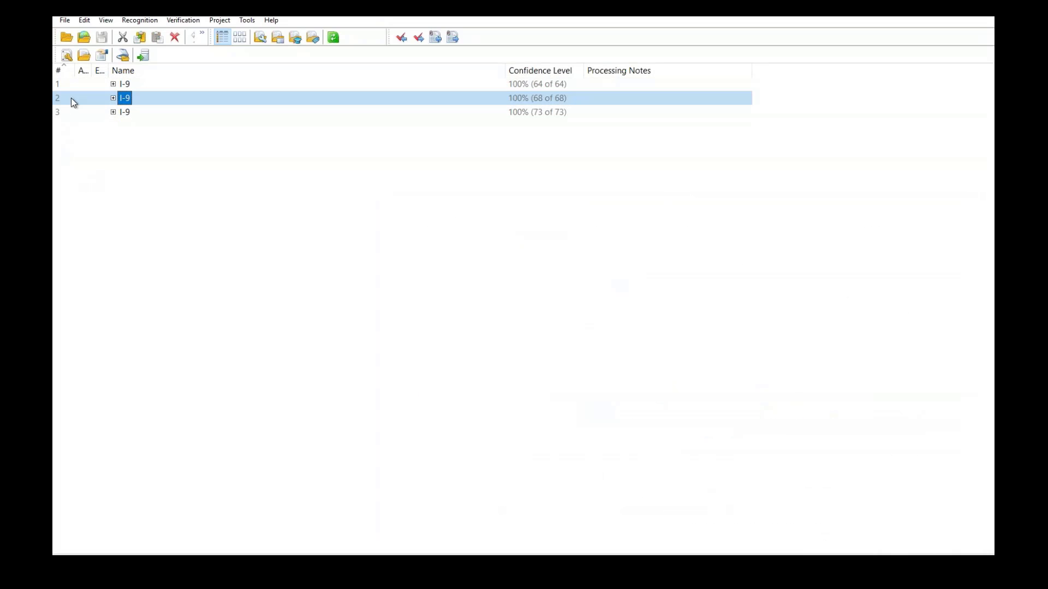
pyautogui.hotkey('ctrl', 'a')
pyautogui.rightClick(72, 99)
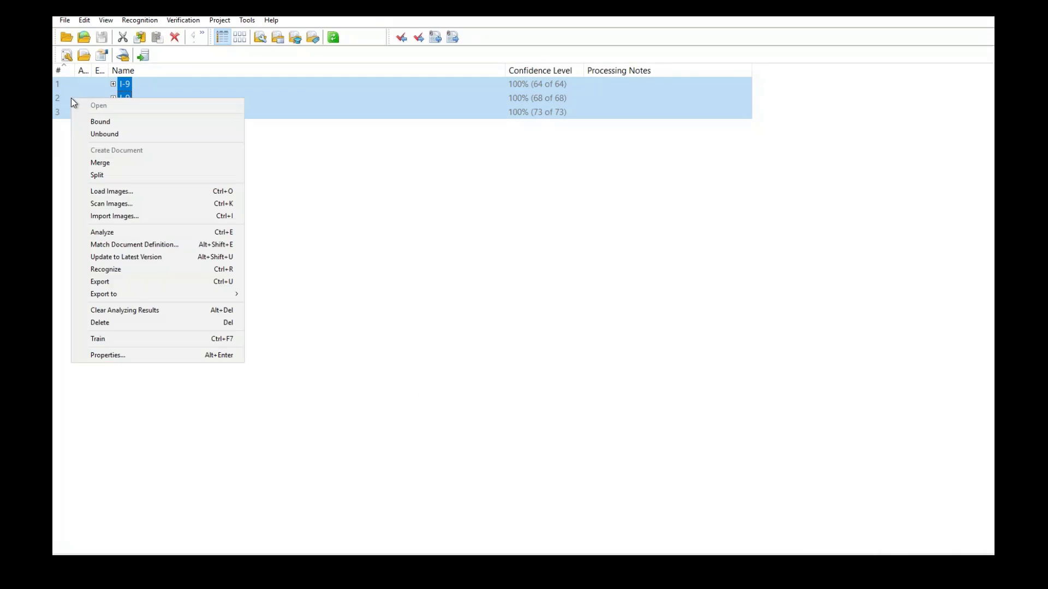
pyautogui.click(120, 283)
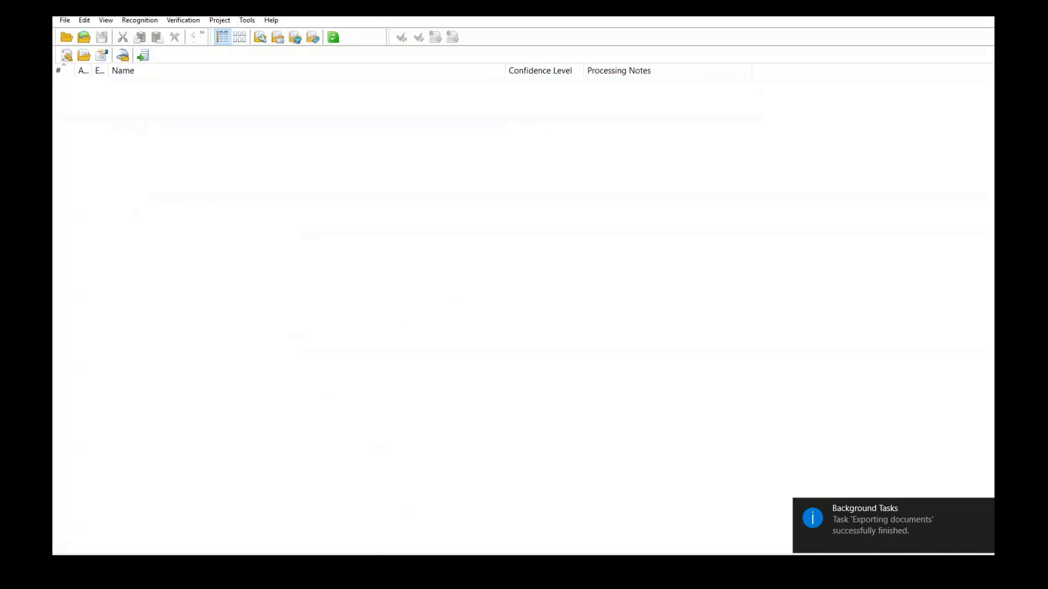
# Step: Switch to Laserfiche and open the exported I-91.tif from the z.ABBYY folder to review its image and metadata
pyautogui.hotkey('alt', 'Tab')
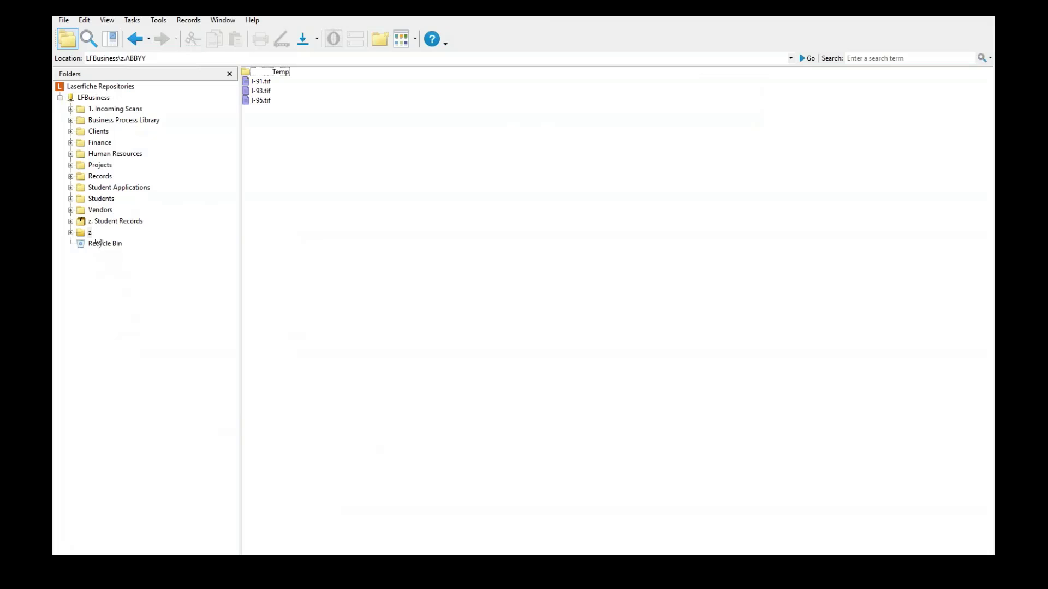
pyautogui.click(91, 233)
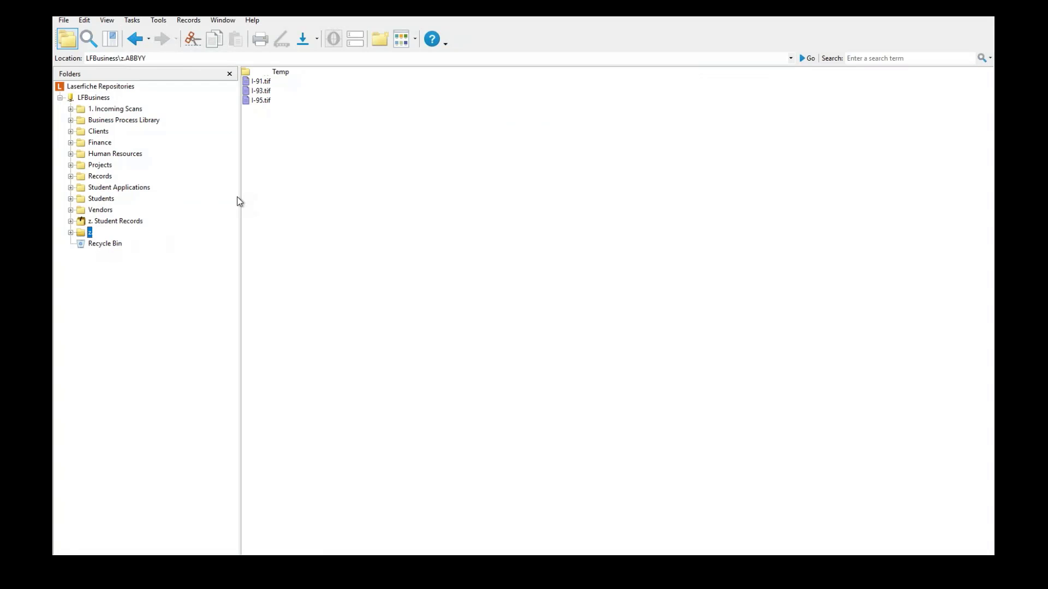
pyautogui.doubleClick(261, 82)
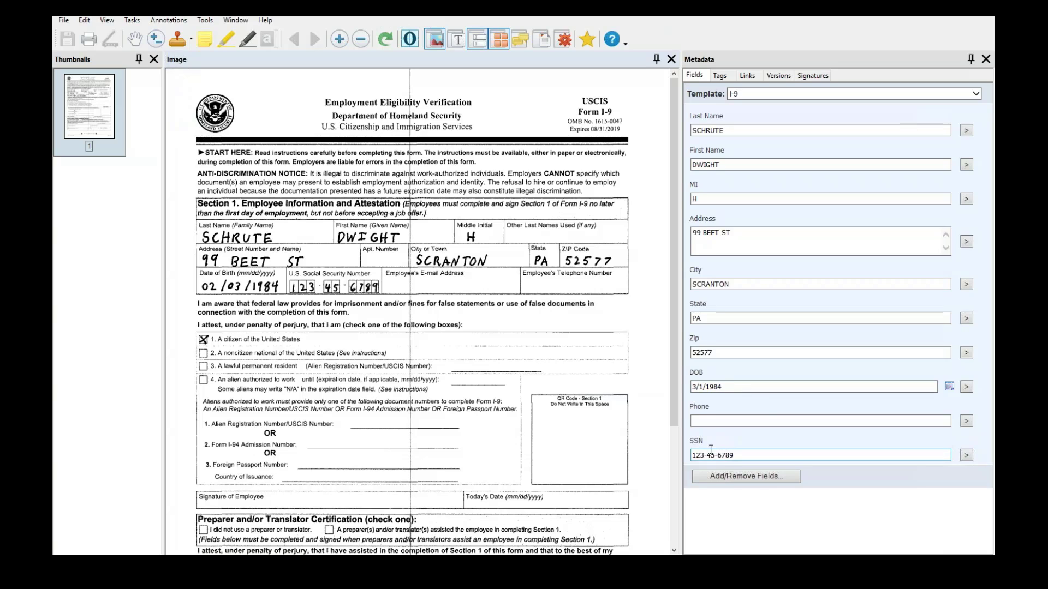
# Step: Redact the handwritten U.S. Social Security Number on the I-91.tif form image
pyautogui.click(247, 39)
pyautogui.moveTo(287, 280); pyautogui.dragTo(385, 294)
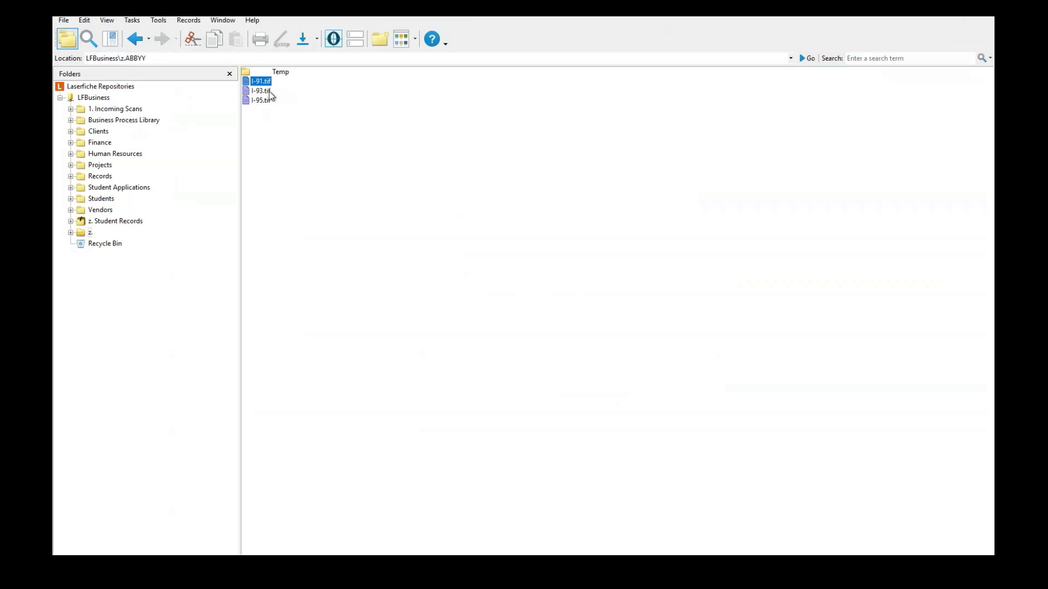
# Step: Open I-93.tif to compare its metadata with the handwritten form, and go to the MI field
pyautogui.doubleClick(270, 91)
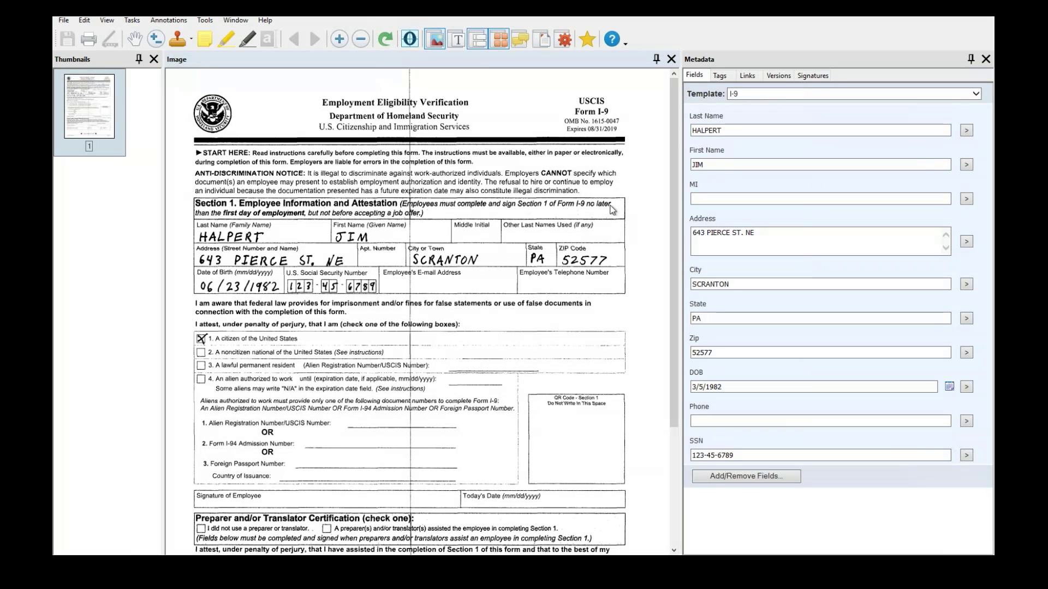
pyautogui.click(693, 199)
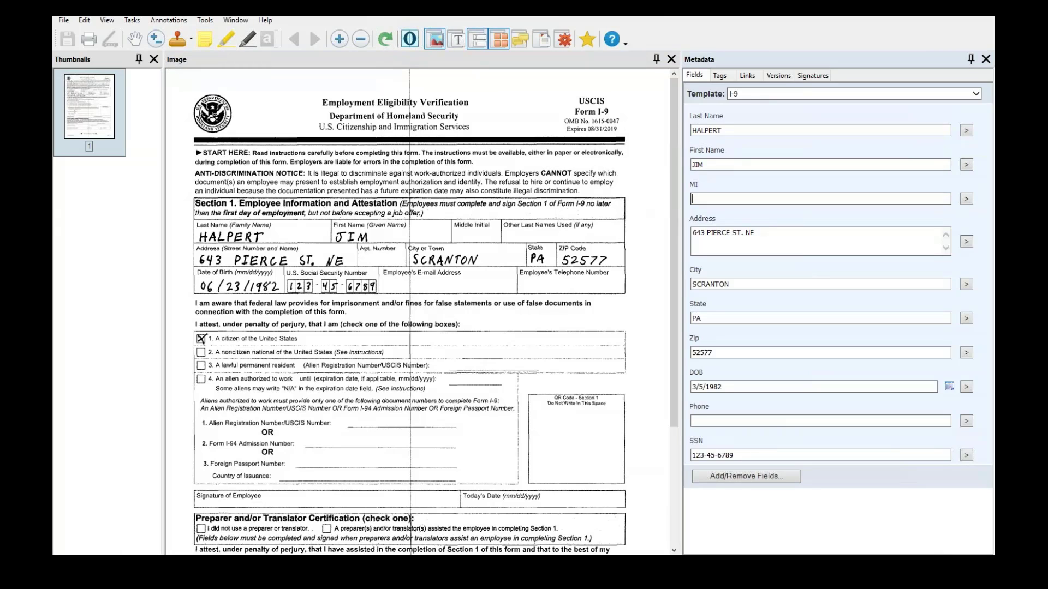